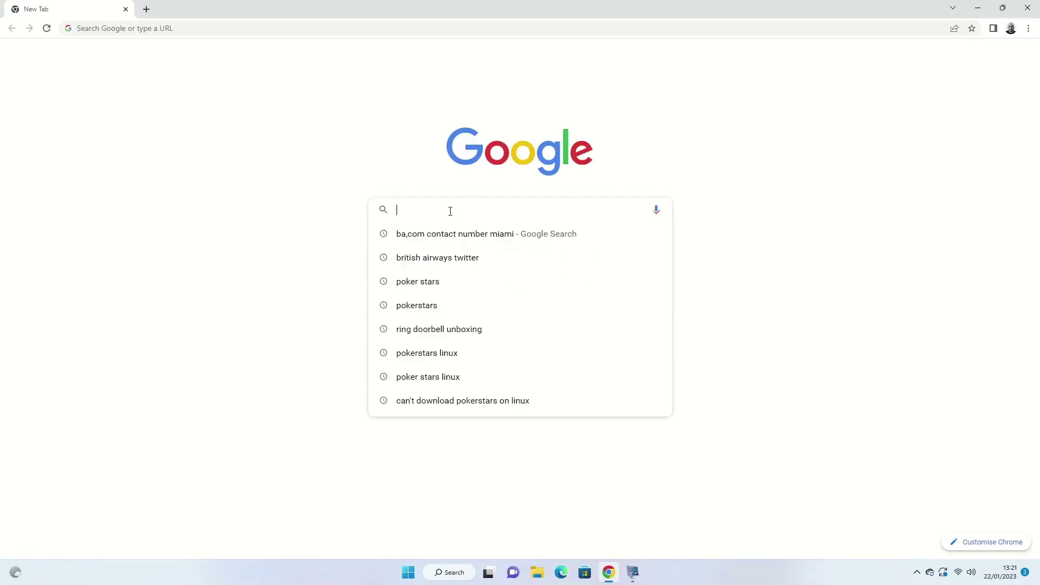
Search Google for 'mx linux'.
{"action": "type", "text": "mx linux"}
{"action": "key", "text": "Return"}
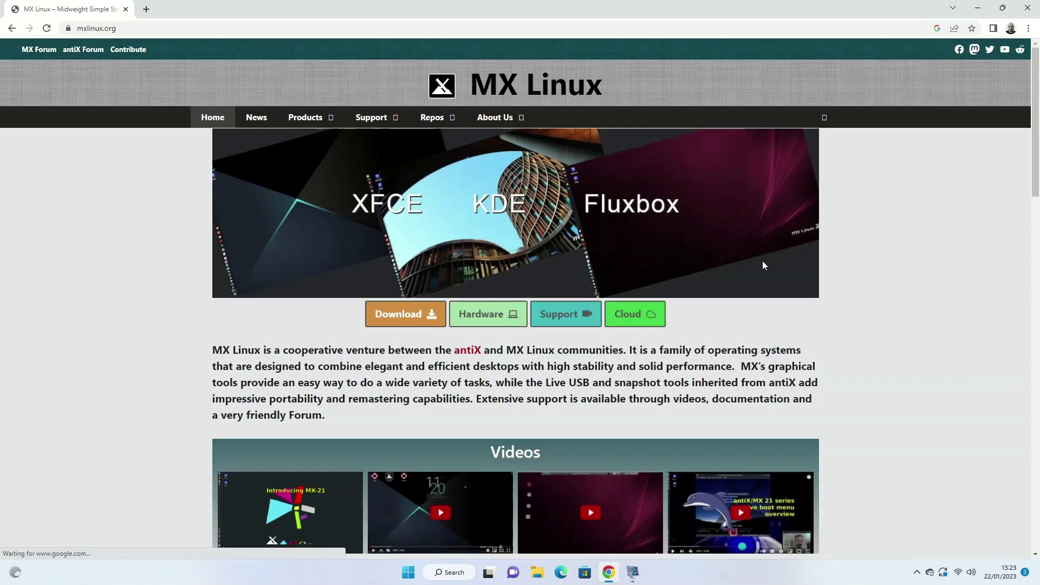
{"action": "left_click_drag", "start_coordinate": [1034, 99], "coordinate": [1036, 127]}
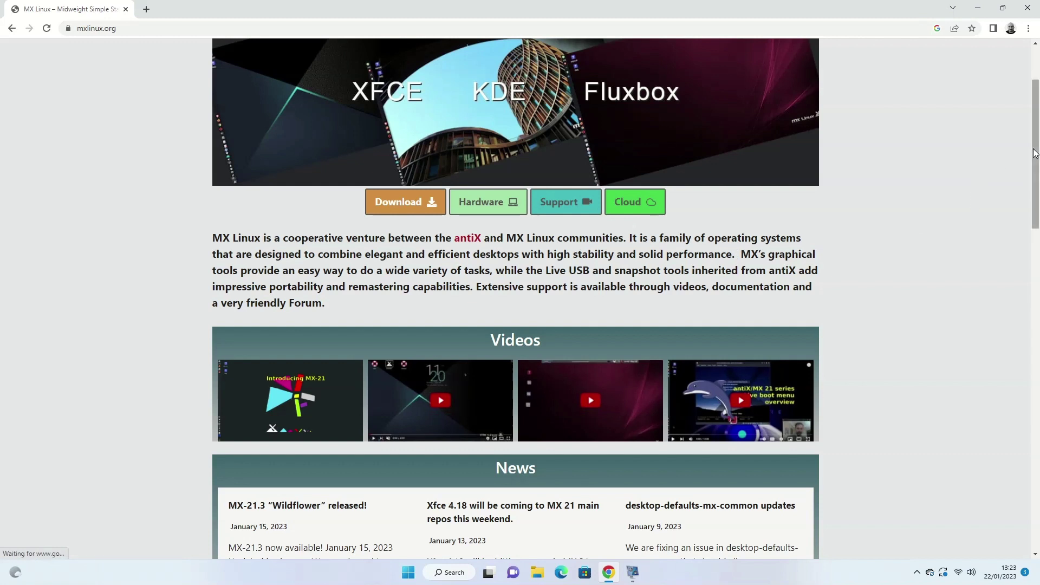
{"action": "left_click_drag", "start_coordinate": [1035, 153], "coordinate": [1035, 179]}
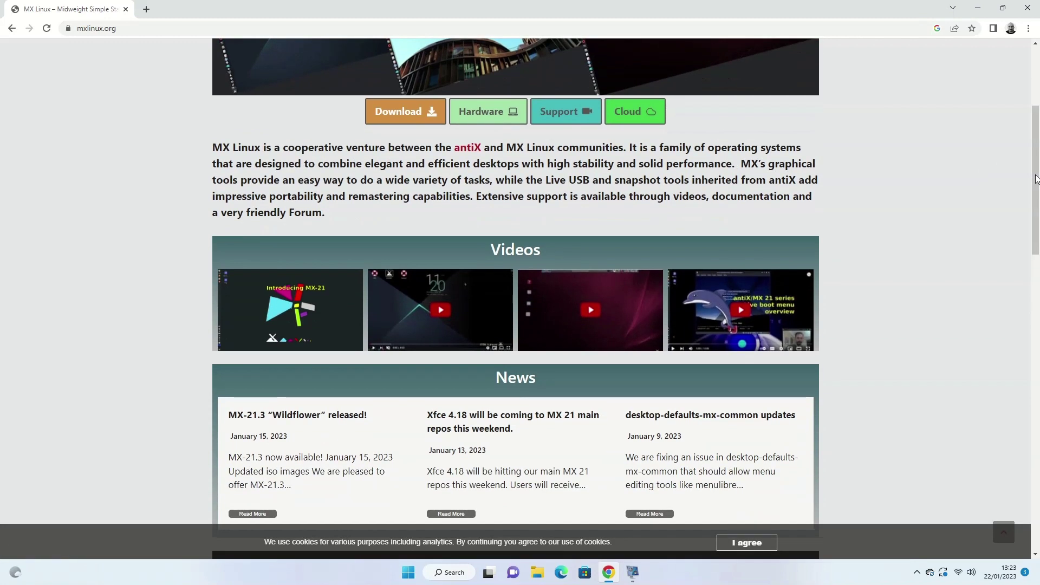
{"action": "left_click", "coordinate": [746, 542]}
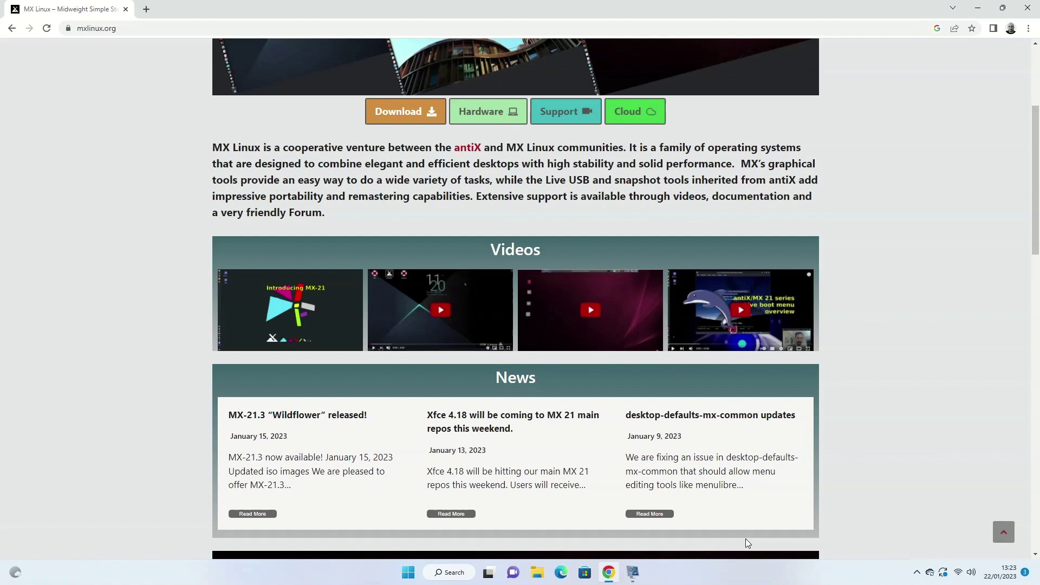
{"action": "left_click_drag", "start_coordinate": [1035, 182], "coordinate": [1036, 211]}
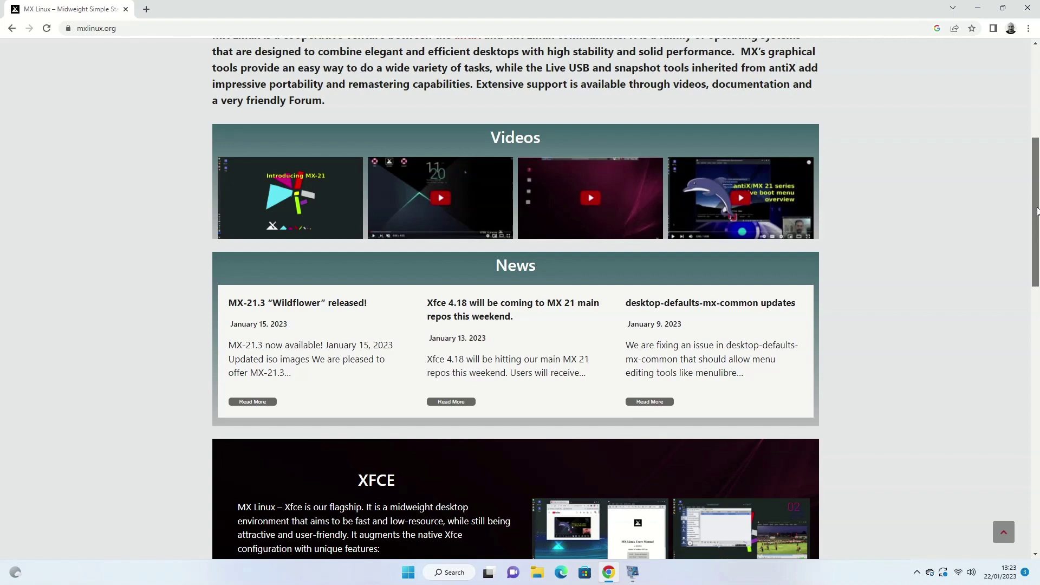
{"action": "left_click_drag", "start_coordinate": [1036, 211], "coordinate": [1036, 332]}
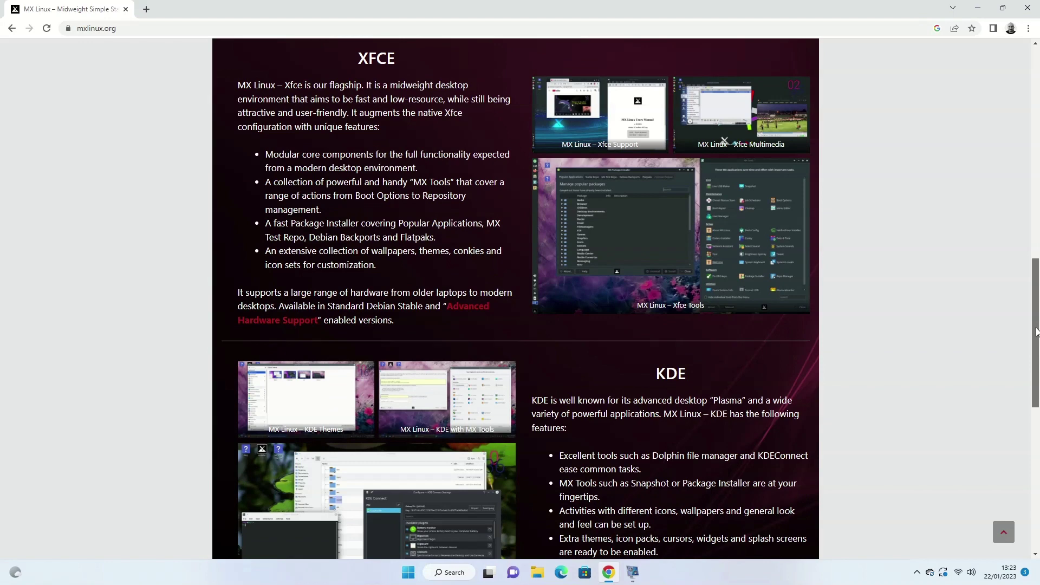
{"action": "left_click_drag", "start_coordinate": [1036, 332], "coordinate": [1037, 446]}
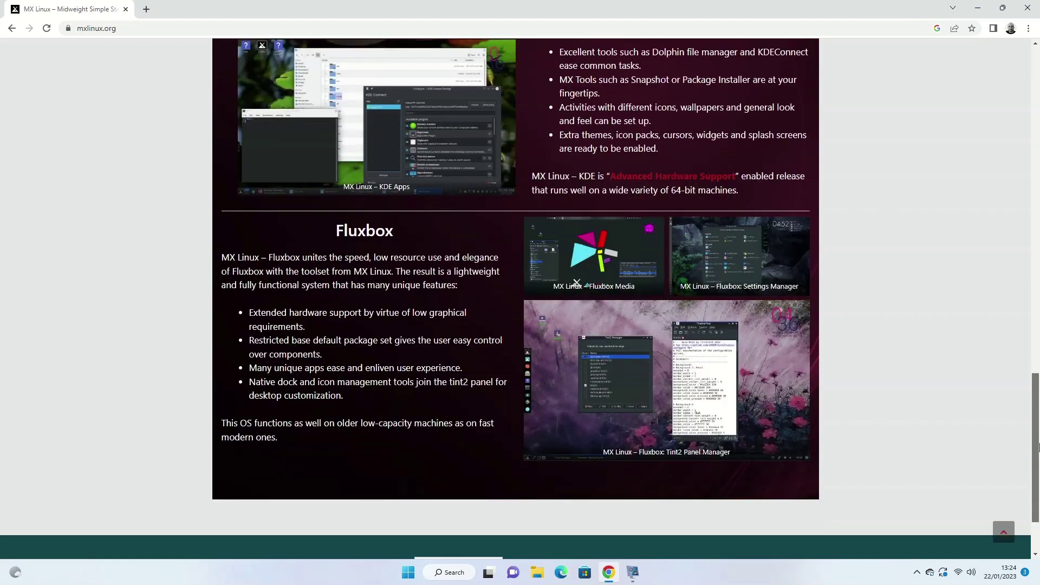
{"action": "key", "text": "F5"}
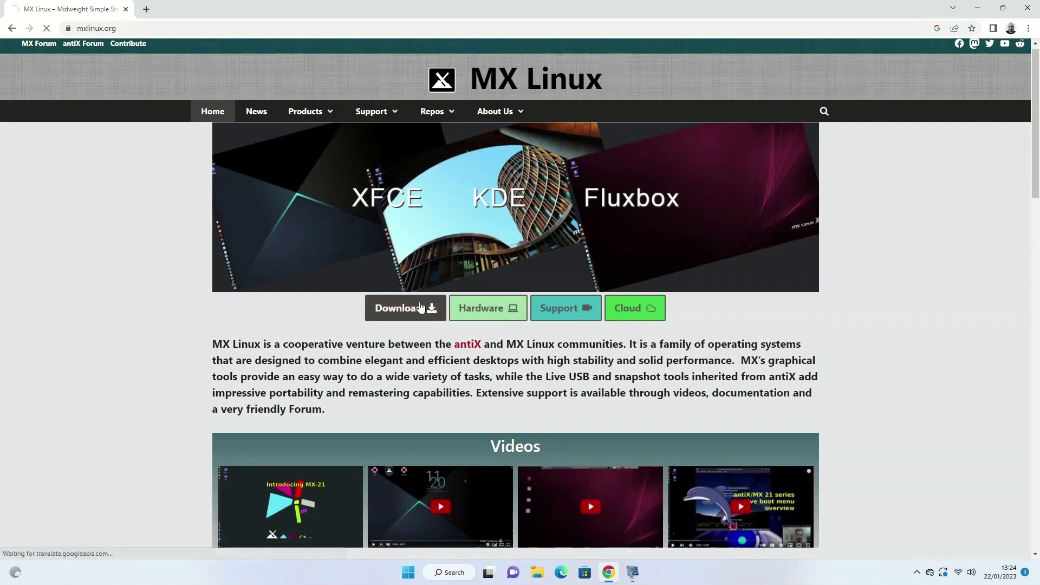
Go to the download links and pick the MX-21.3_x64 'ahs' edition's SourceForge download.
{"action": "left_click", "coordinate": [421, 307]}
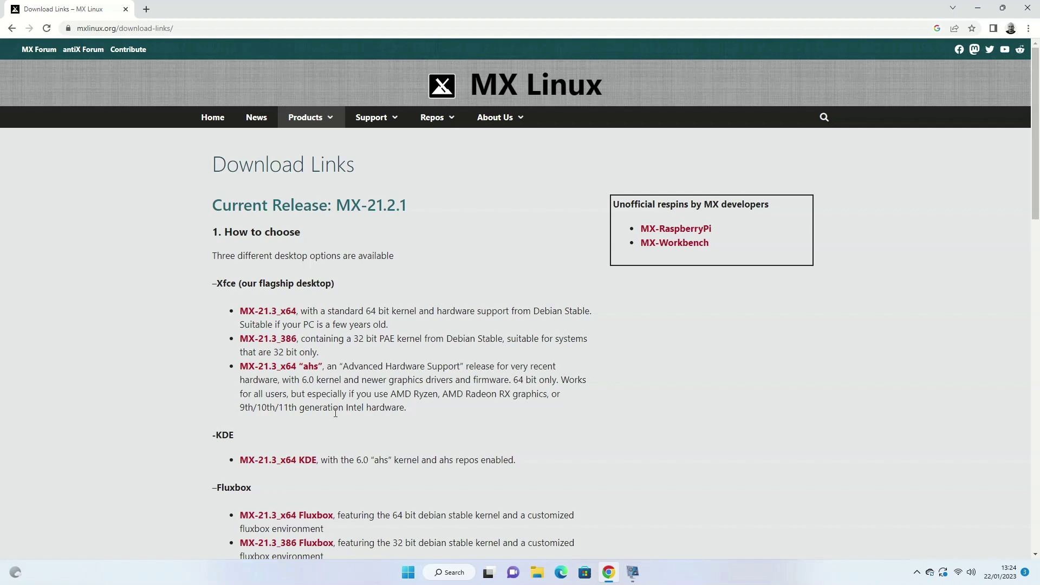
{"action": "left_click", "coordinate": [288, 366]}
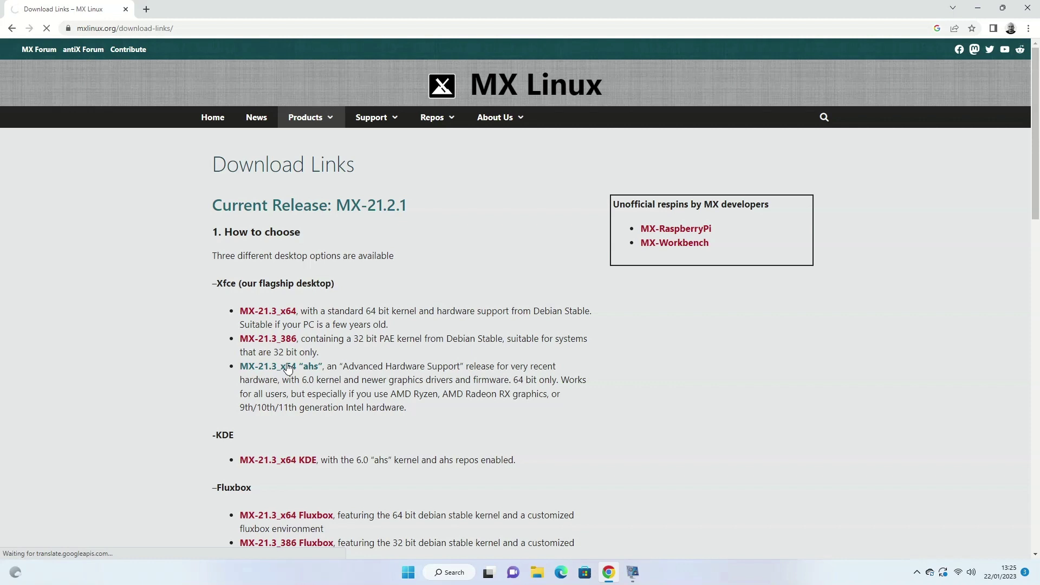
{"action": "left_click", "coordinate": [287, 369]}
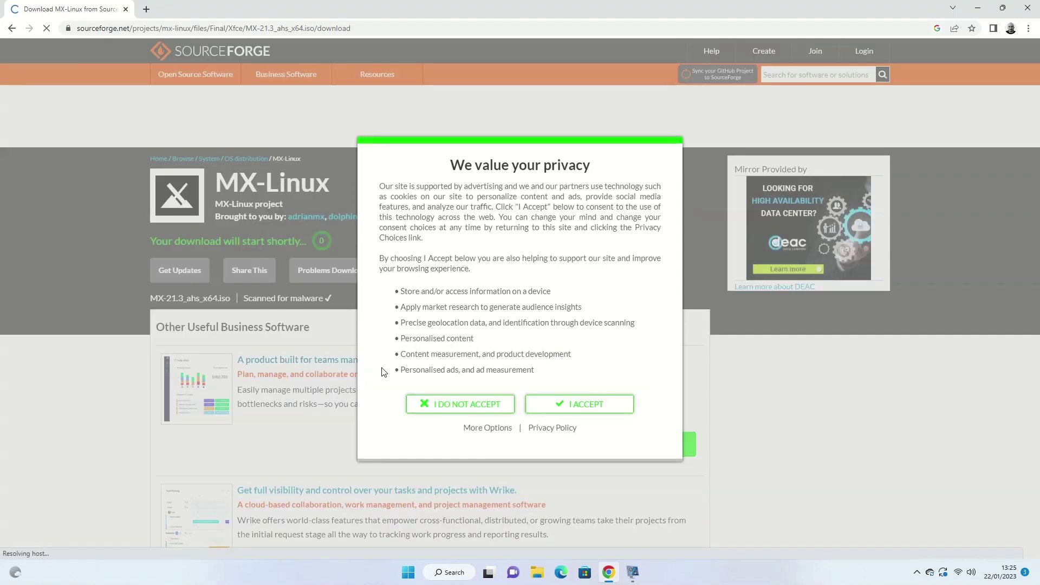
Accept the SourceForge privacy terms so MX-21.3_ahs_x64.iso starts downloading.
{"action": "left_click", "coordinate": [557, 406]}
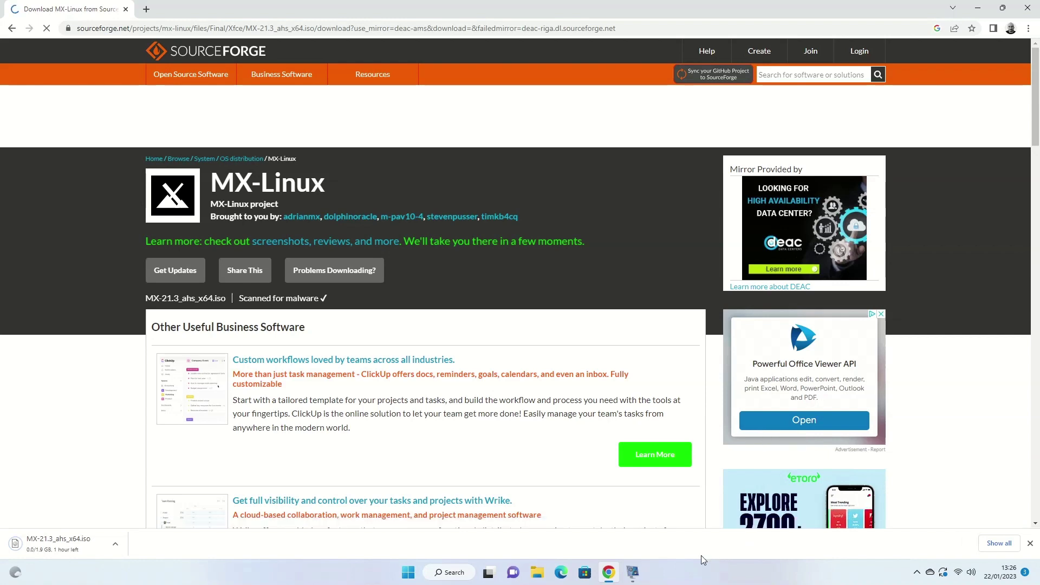
Go to etcher.io, download the Etcher Windows installer, and open File Explorer.
{"action": "left_click", "coordinate": [246, 27]}
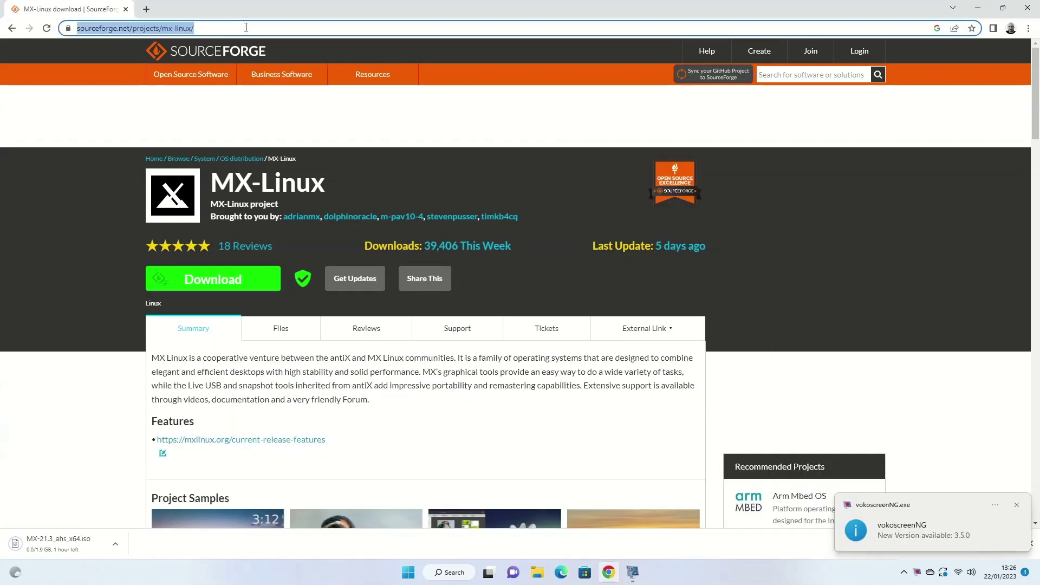
{"action": "type", "text": "etcher.io"}
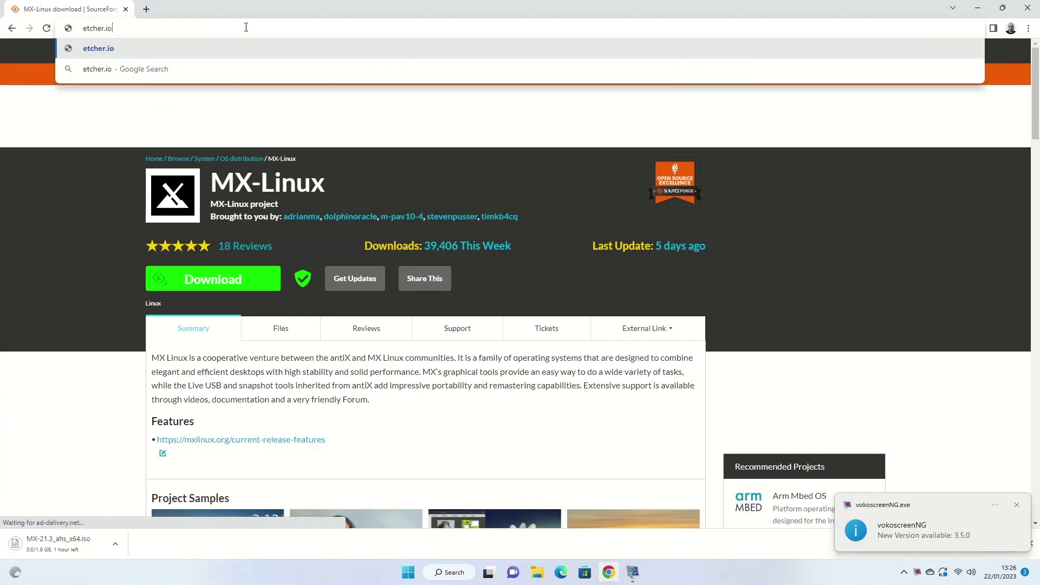
{"action": "key", "text": "Return"}
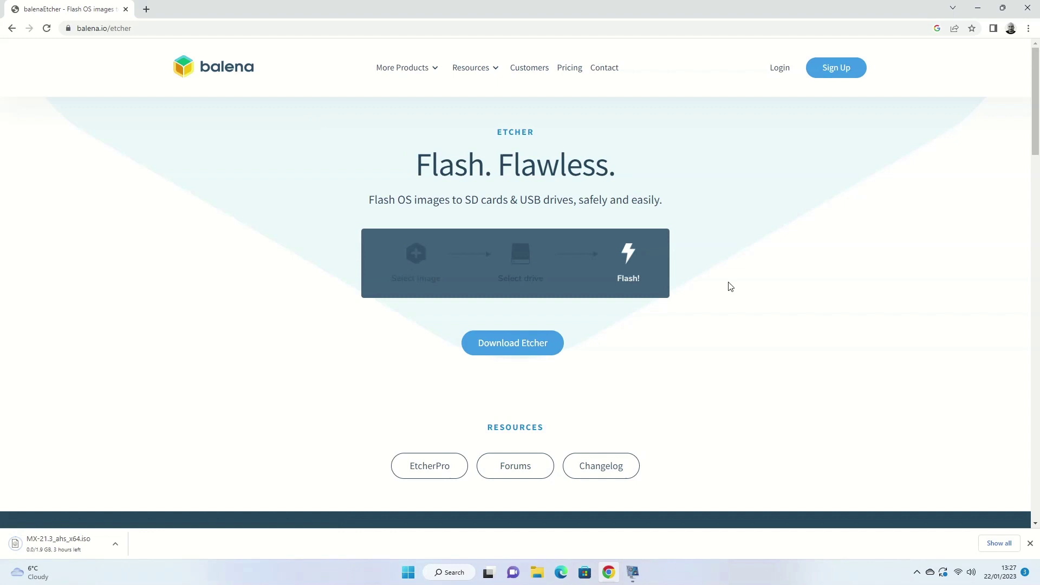
{"action": "left_click", "coordinate": [518, 346]}
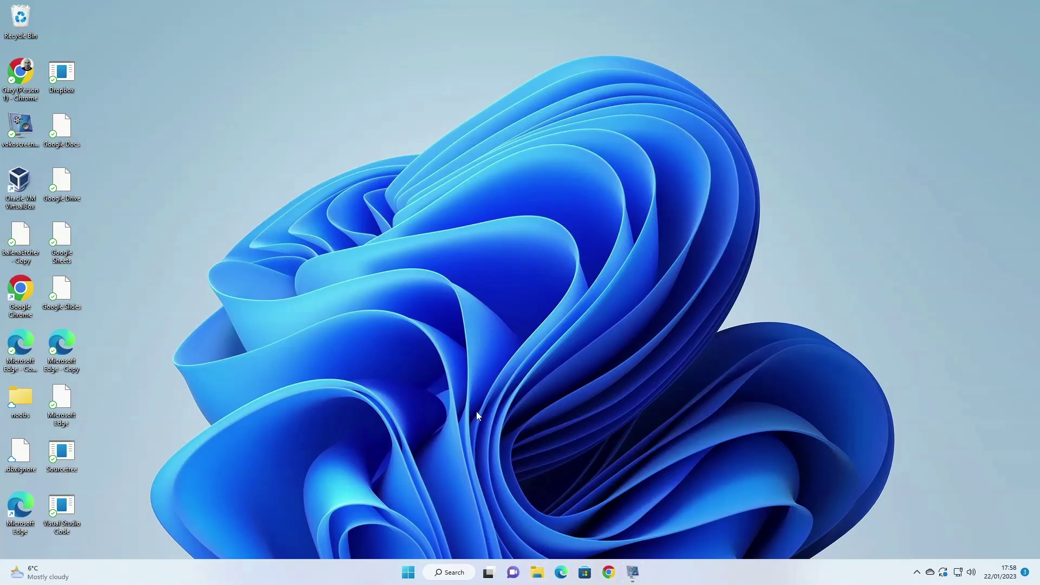
{"action": "key", "text": "super+e"}
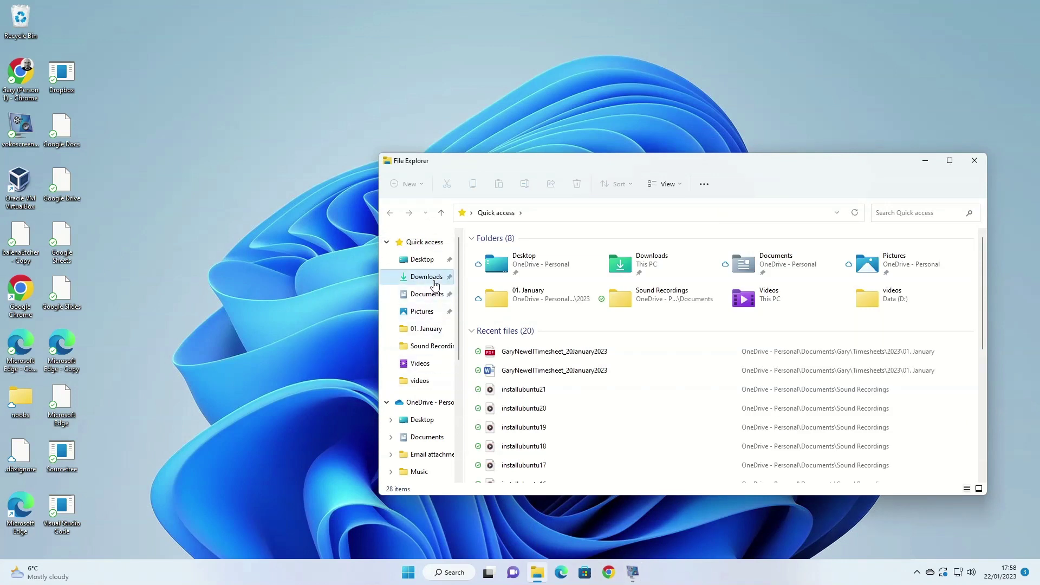
Delete the unfinished .crdownload file from the Downloads folder.
{"action": "left_click", "coordinate": [434, 281]}
{"action": "left_click", "coordinate": [533, 286]}
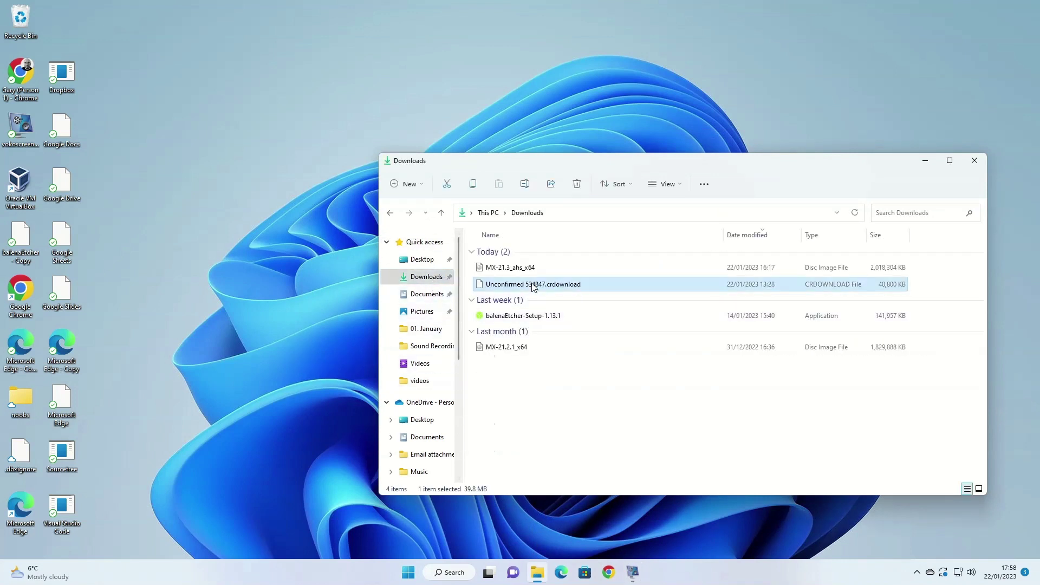
{"action": "key", "text": "Delete"}
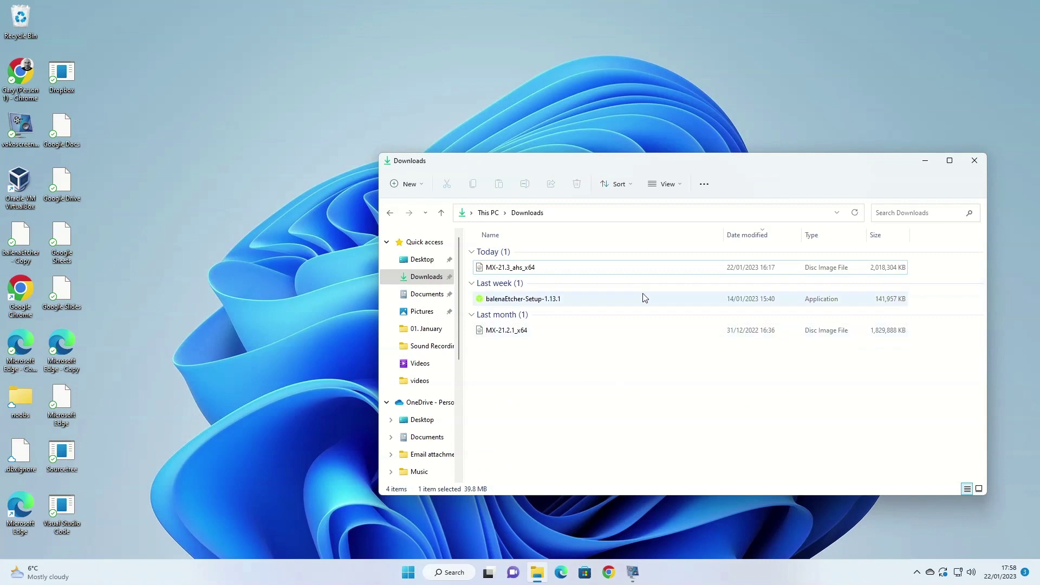
Run the balenaEtcher-Setup-1.13.1 installer and accept its licence agreement.
{"action": "mouse_move", "coordinate": [552, 305]}
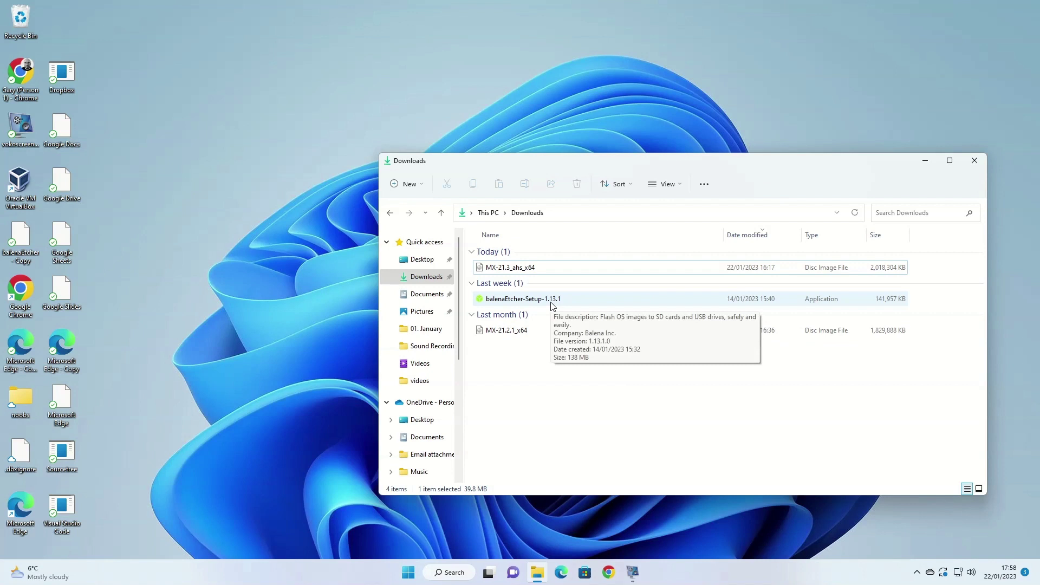
{"action": "double_click", "coordinate": [552, 306]}
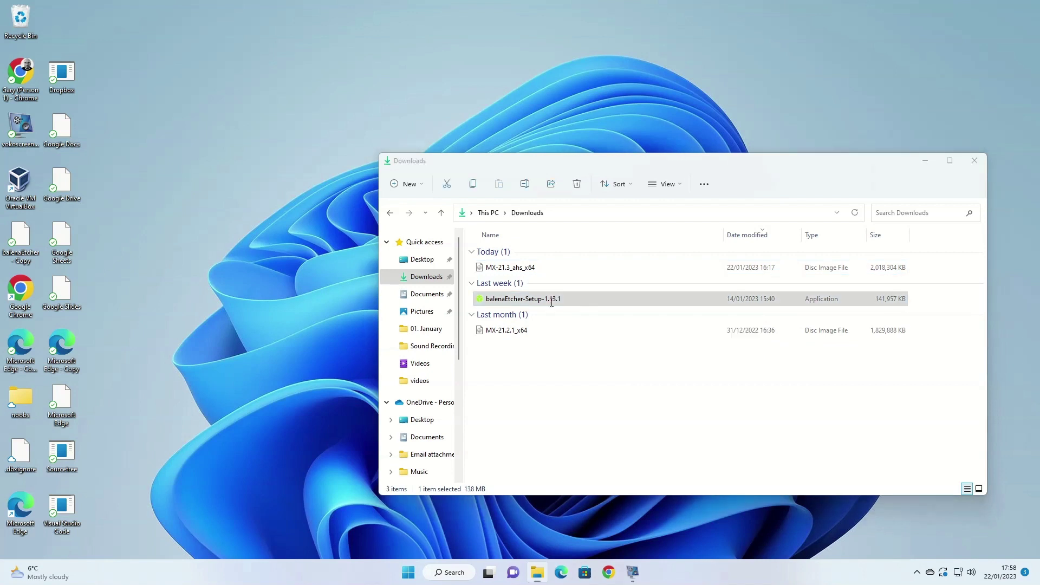
{"action": "left_click", "coordinate": [576, 370]}
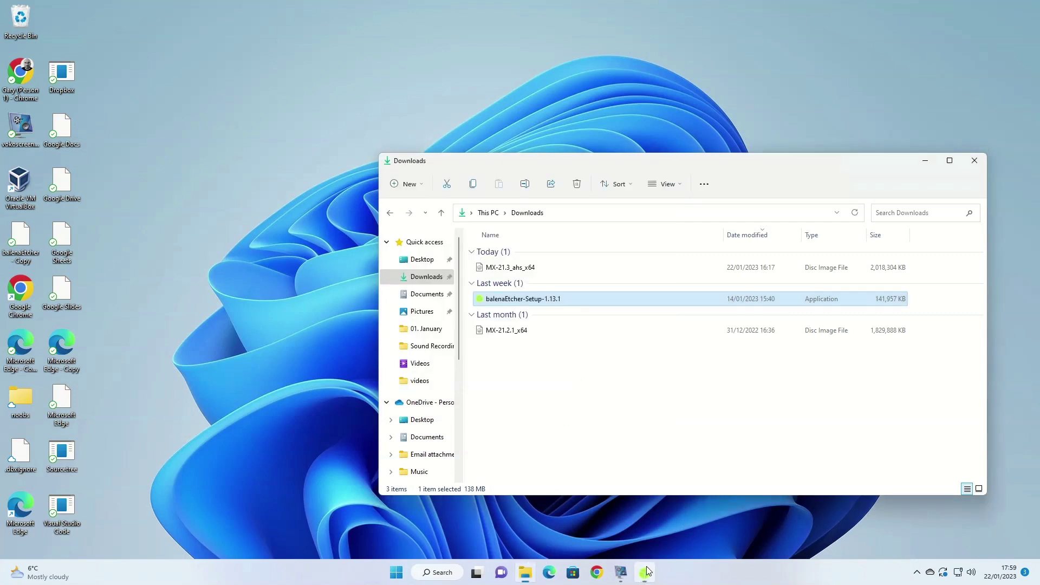
Minimize the Downloads window and bring balenaEtcher to the front from the taskbar.
{"action": "left_click", "coordinate": [925, 160]}
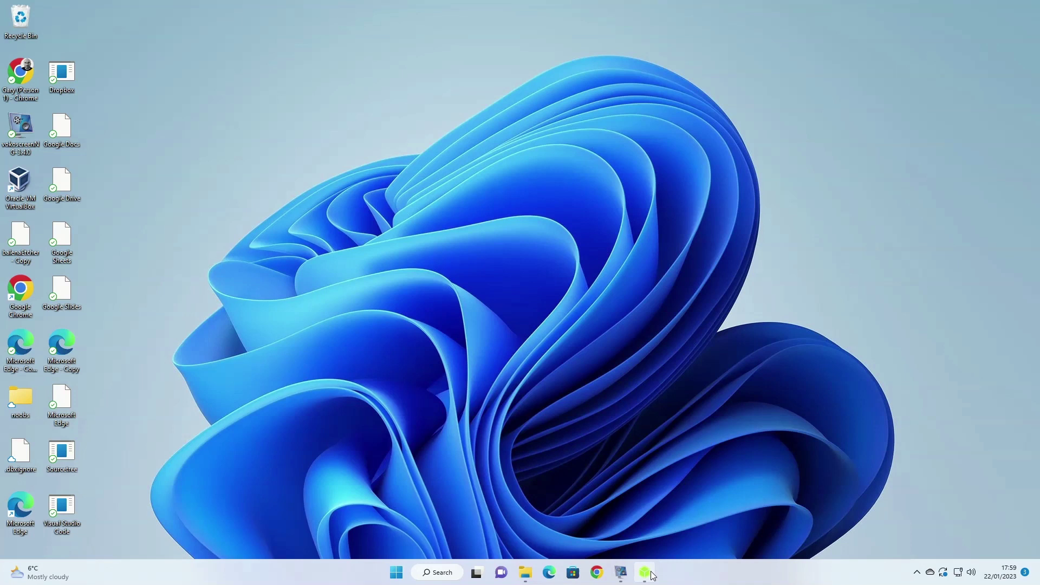
{"action": "left_click", "coordinate": [639, 544]}
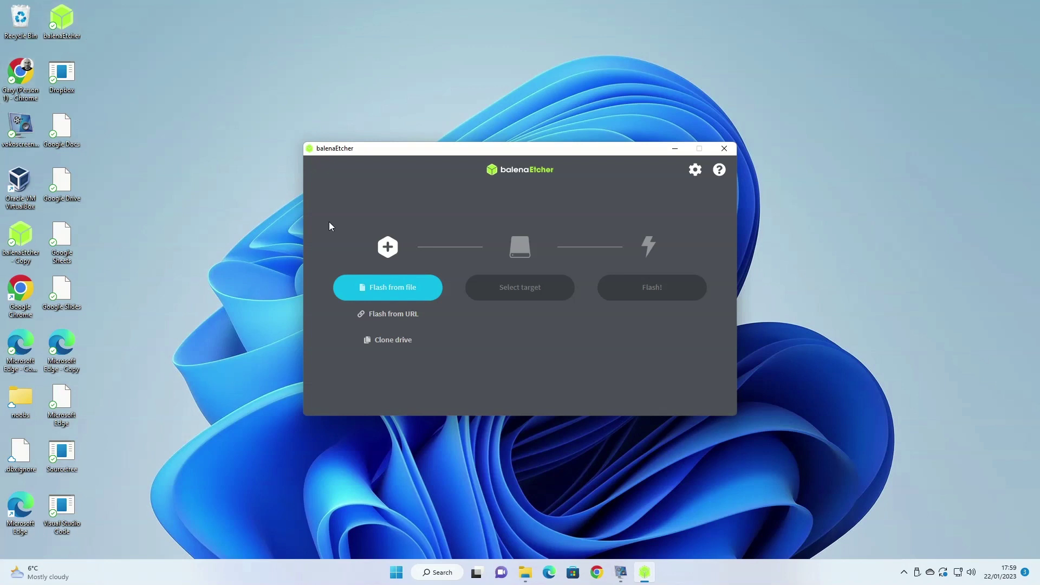
Choose MX-21.3_ahs_x64.iso as the image and the 4.11 GB SanDisk USB drive as target.
{"action": "left_click", "coordinate": [387, 287]}
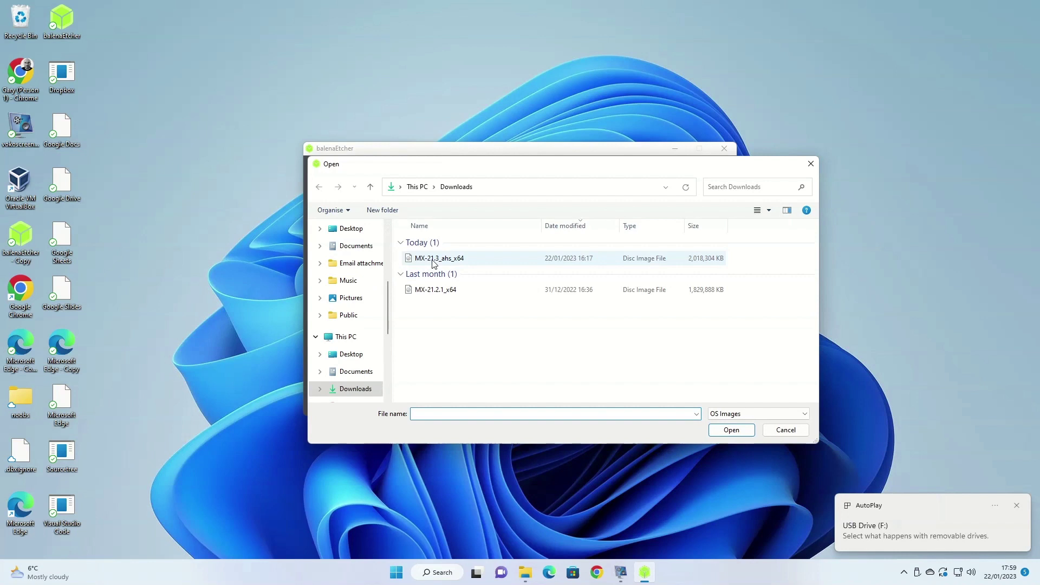
{"action": "double_click", "coordinate": [432, 259]}
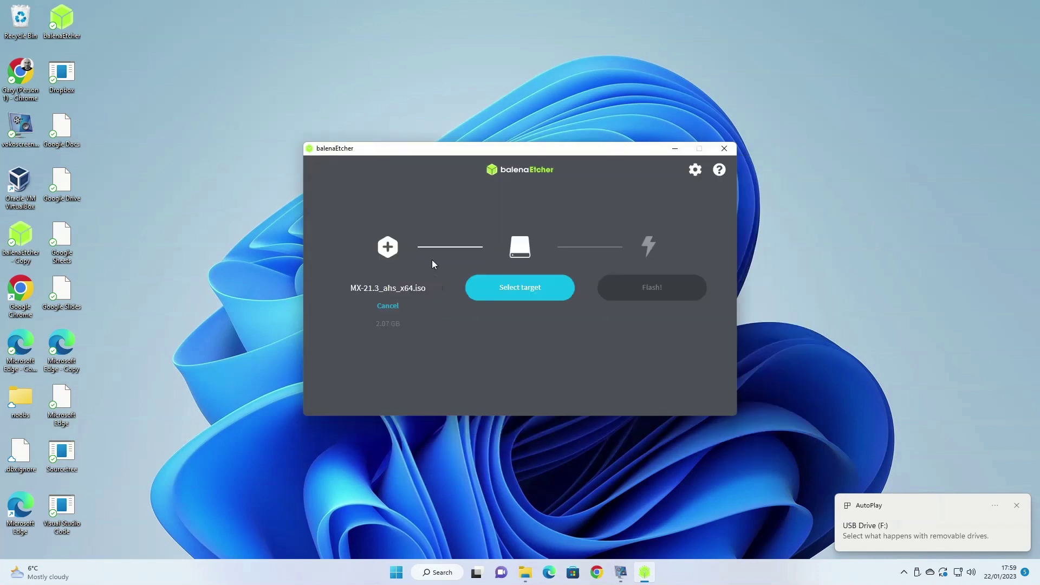
{"action": "left_click", "coordinate": [526, 288]}
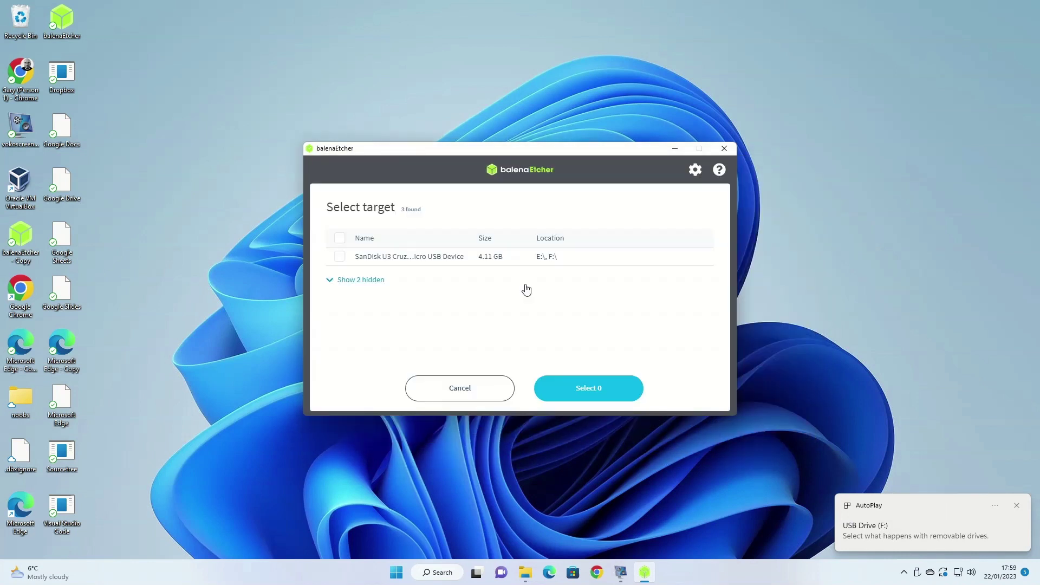
{"action": "left_click", "coordinate": [339, 257]}
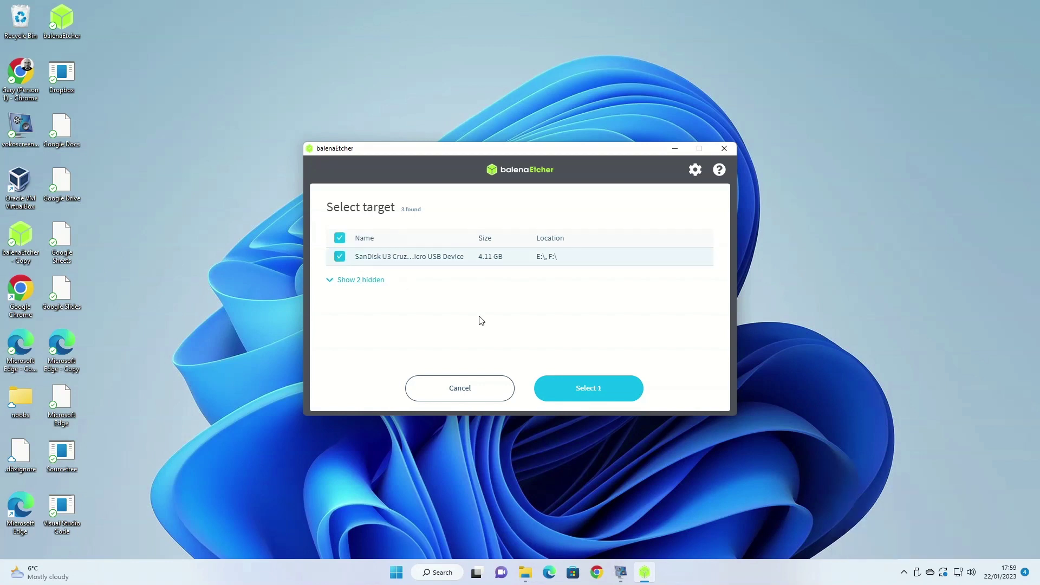
{"action": "left_click", "coordinate": [589, 394]}
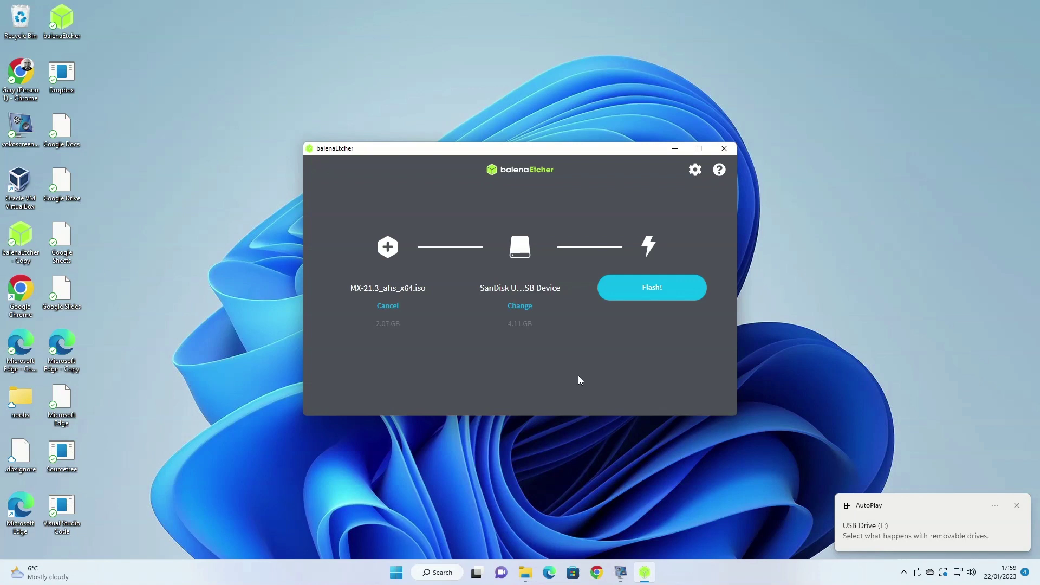
Start flashing MX-21.3_ahs_x64.iso onto the SanDisk USB drive.
{"action": "left_click", "coordinate": [654, 293]}
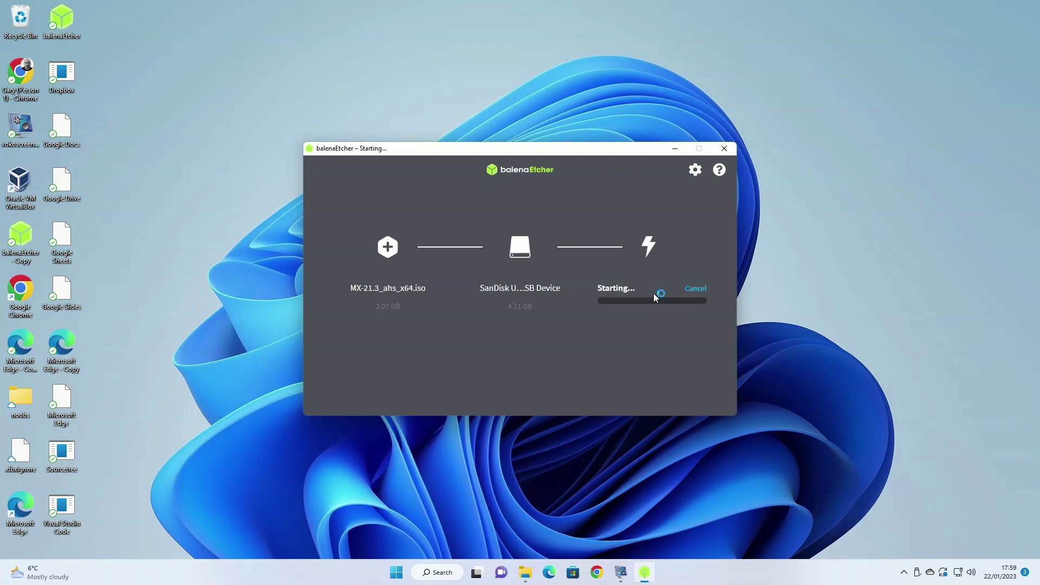